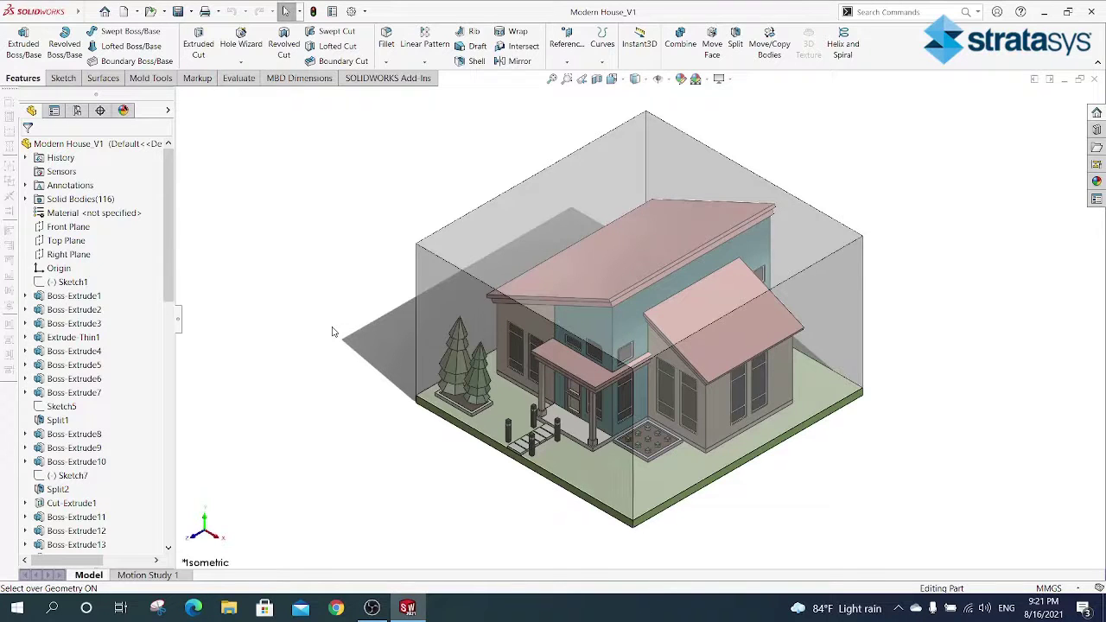
- Highlight the bodies using color<3> and color<7> in the Appearances list, then orbit to a low side view
click(124, 110)
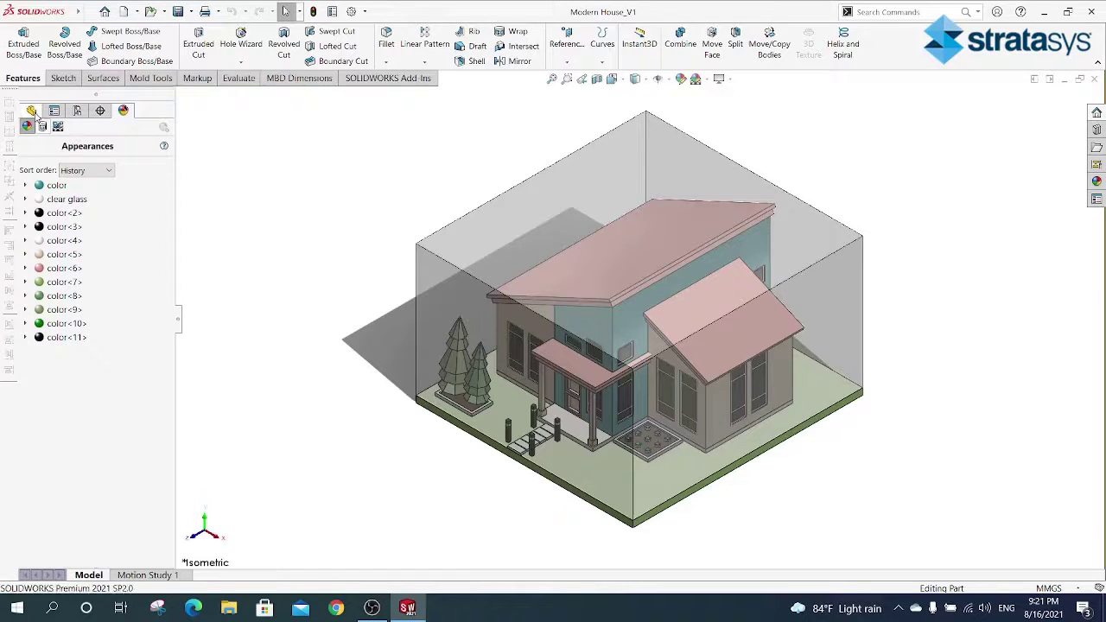
click(31, 111)
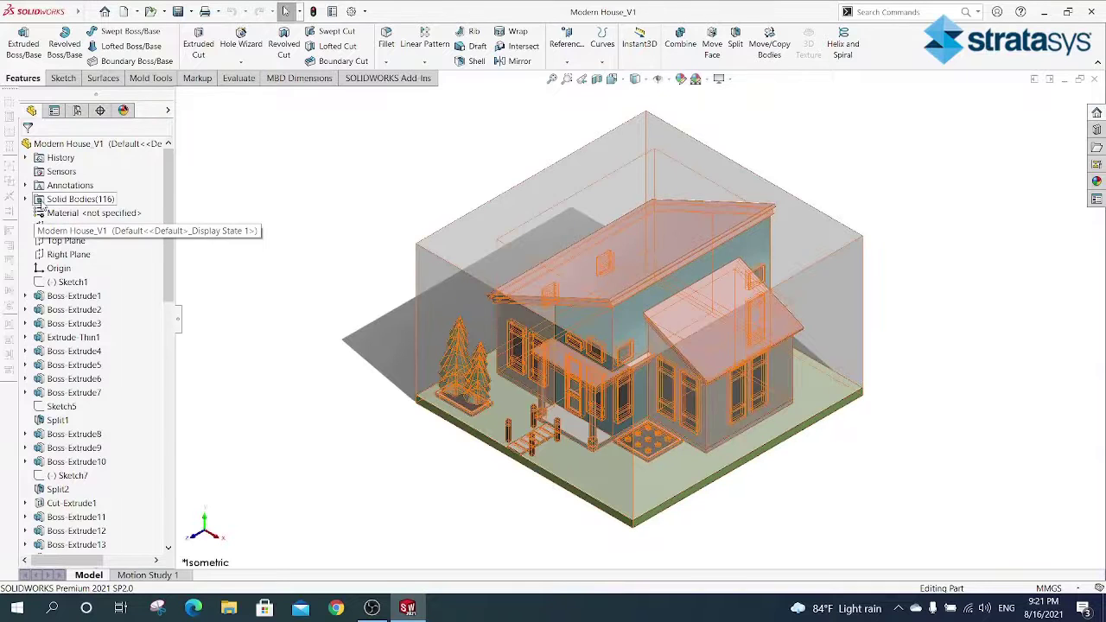
click(26, 200)
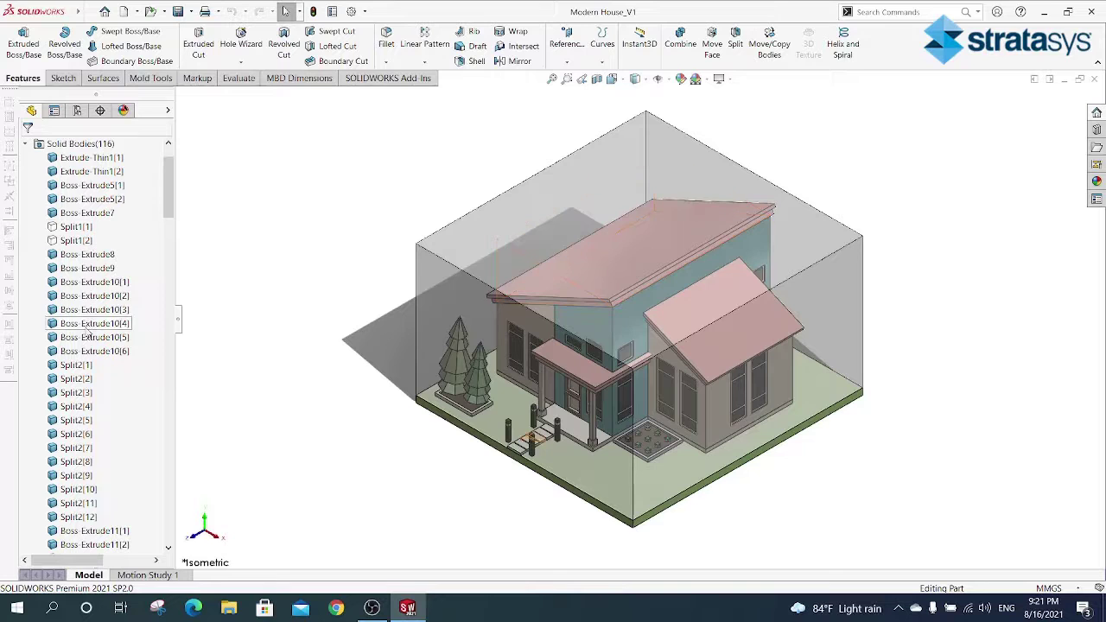
click(124, 110)
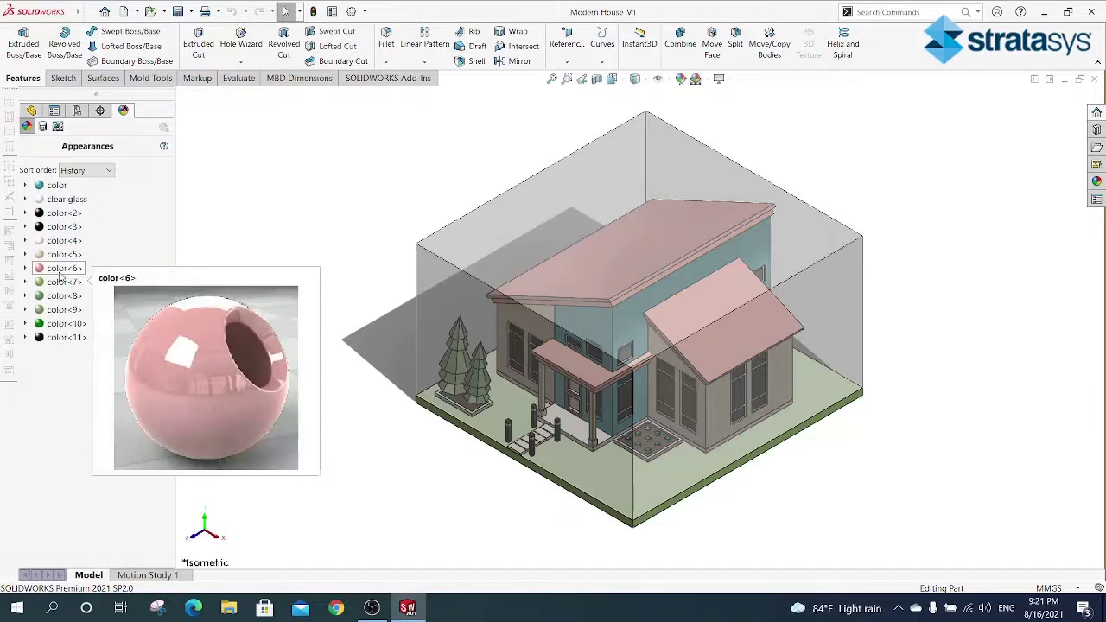
click(65, 228)
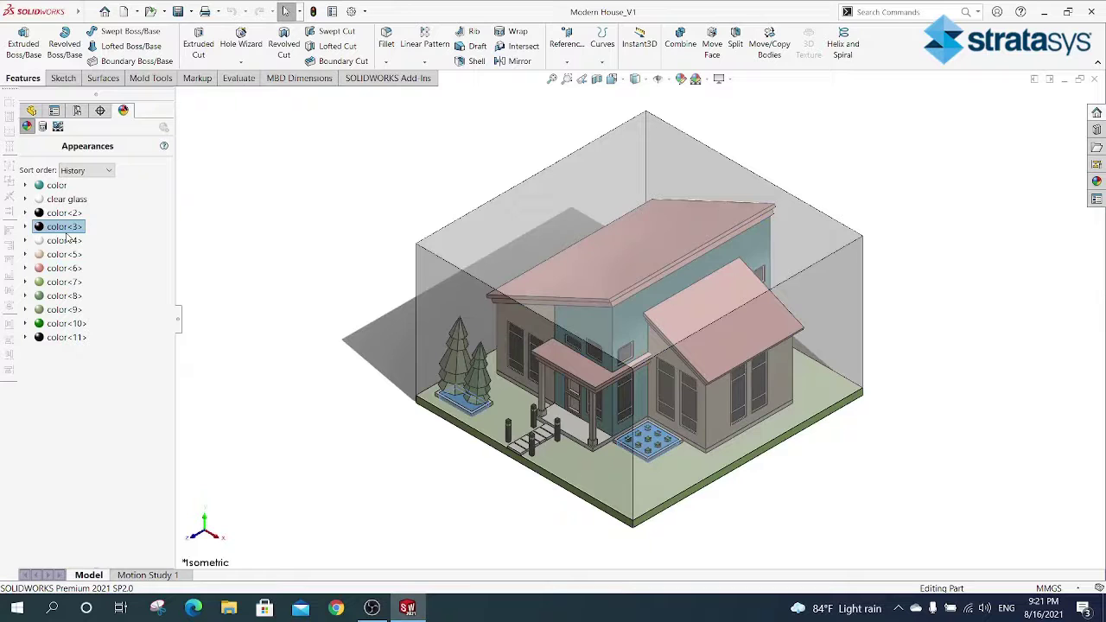
click(60, 282)
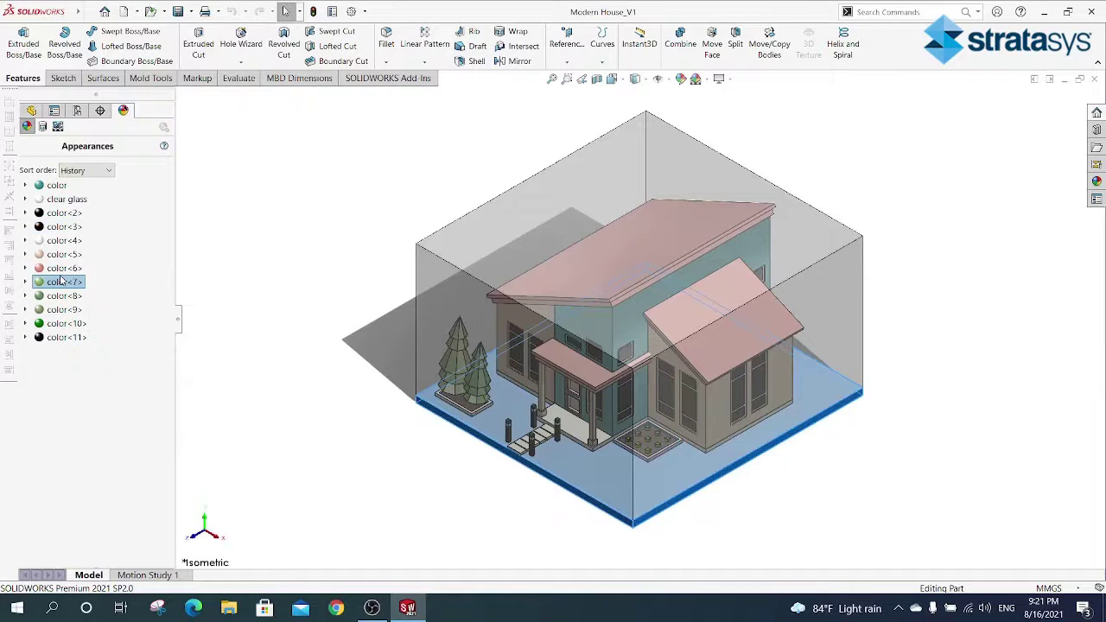
mouse_move(64, 254)
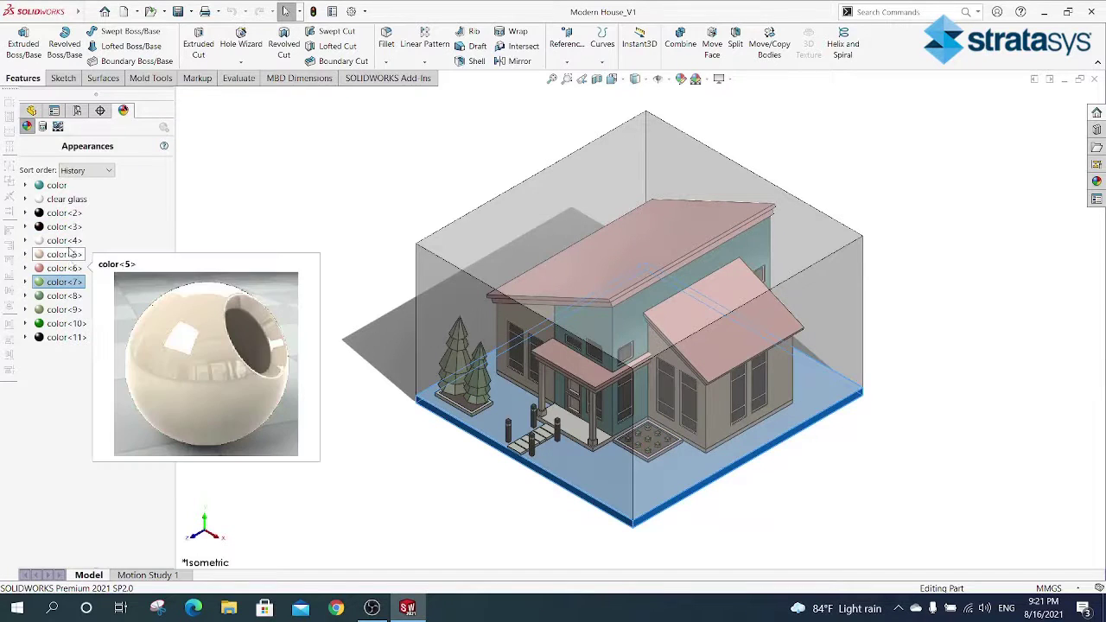
click(64, 226)
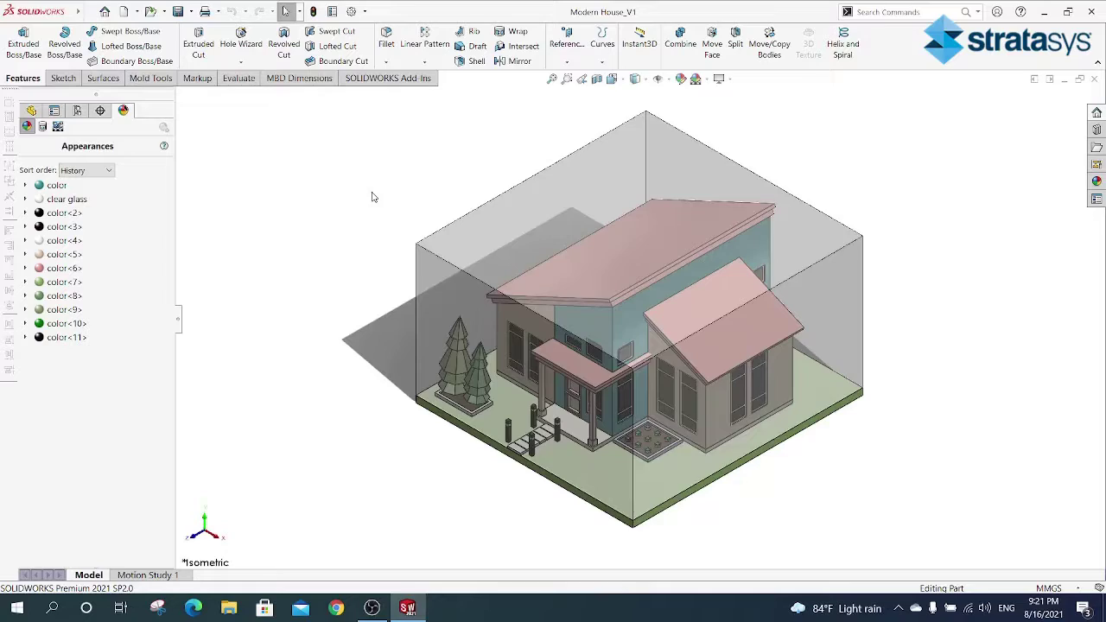
middle_drag(311, 350, 426, 421)
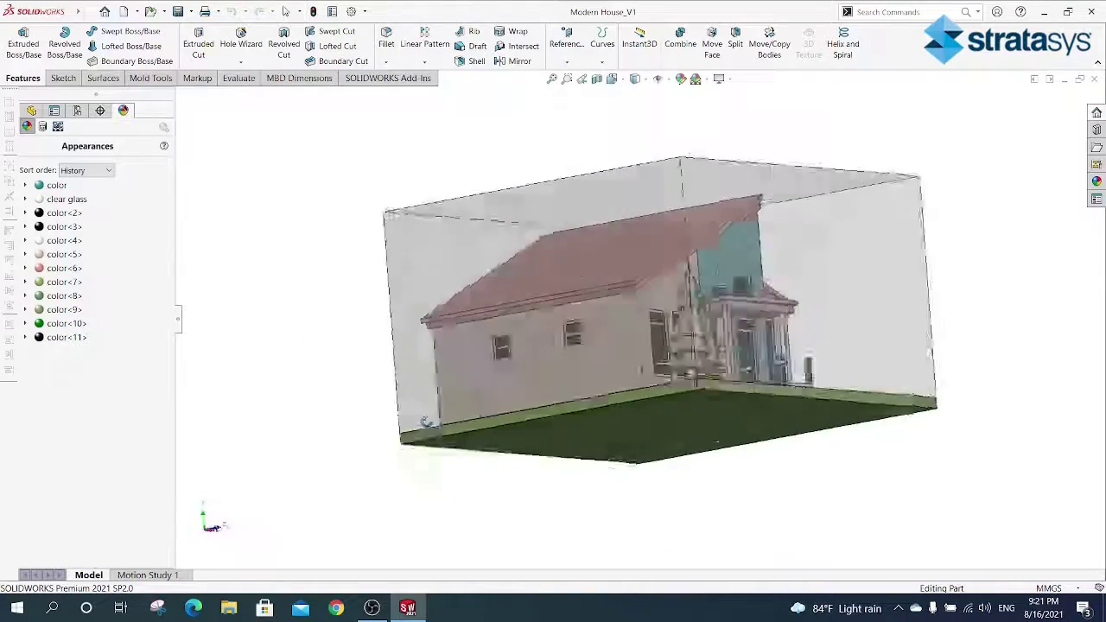
- Return to the isometric view and review the Save As formats, keeping SOLIDWORKS Part
key(ctrl+7)
click(88, 12)
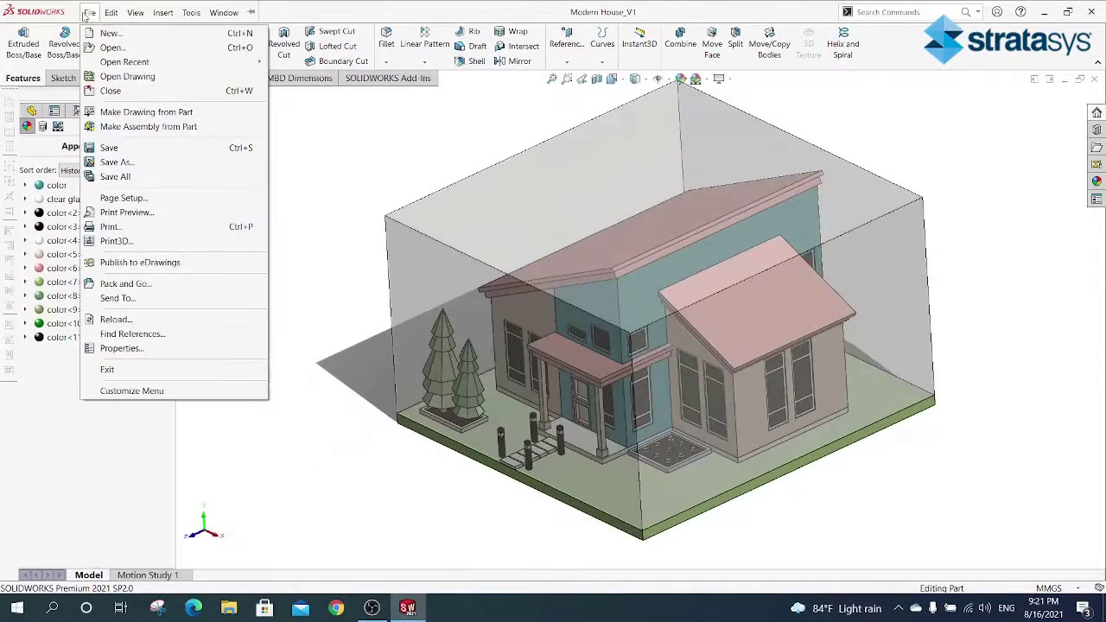
click(116, 161)
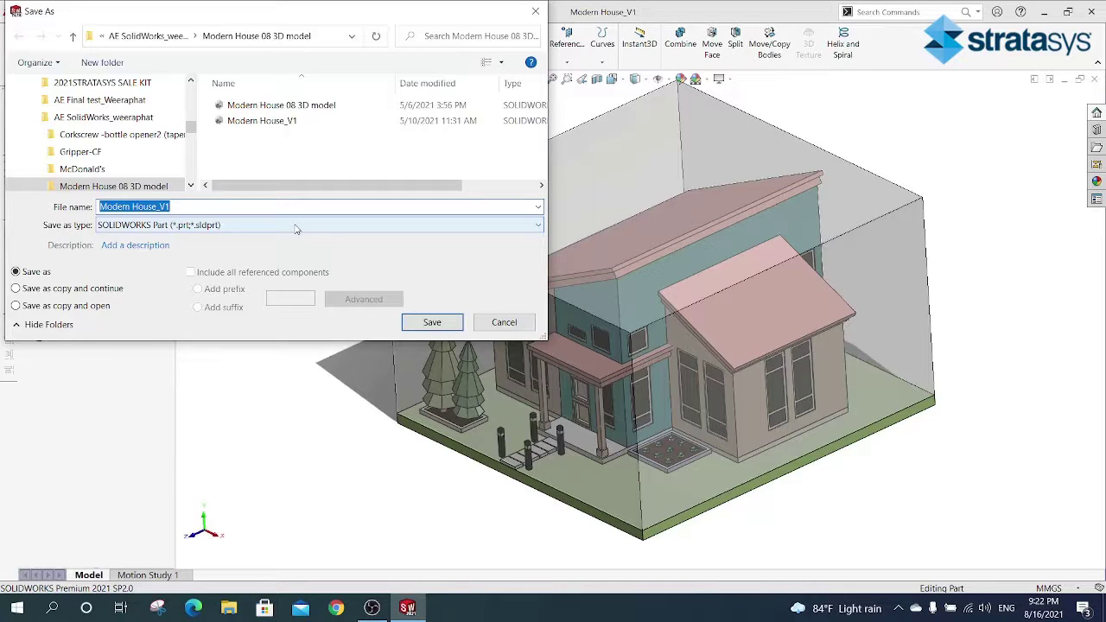
click(295, 226)
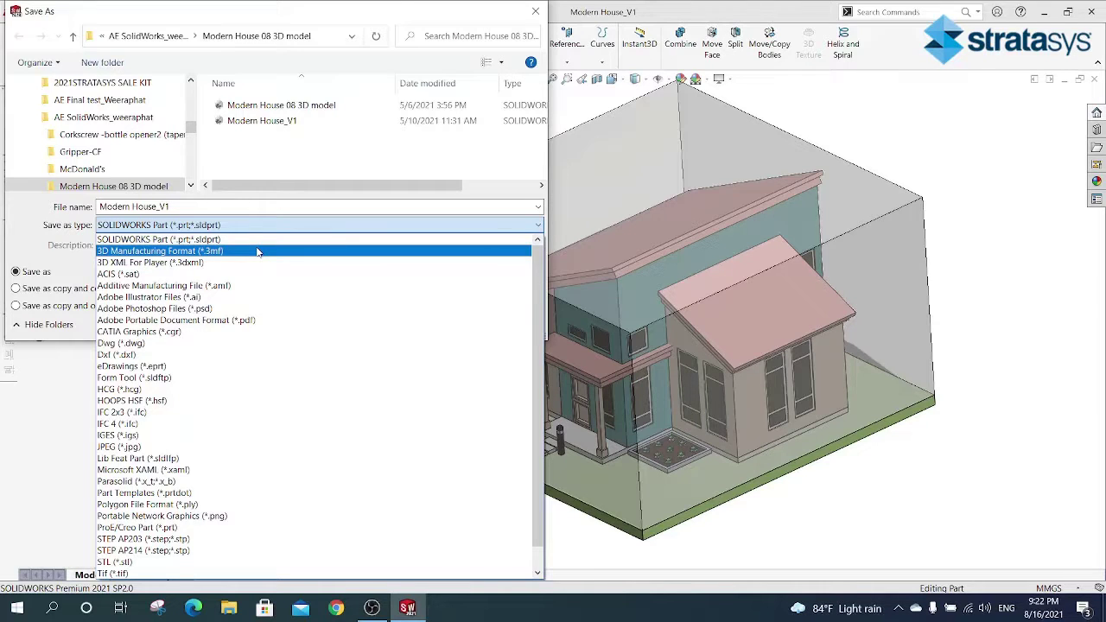
click(256, 239)
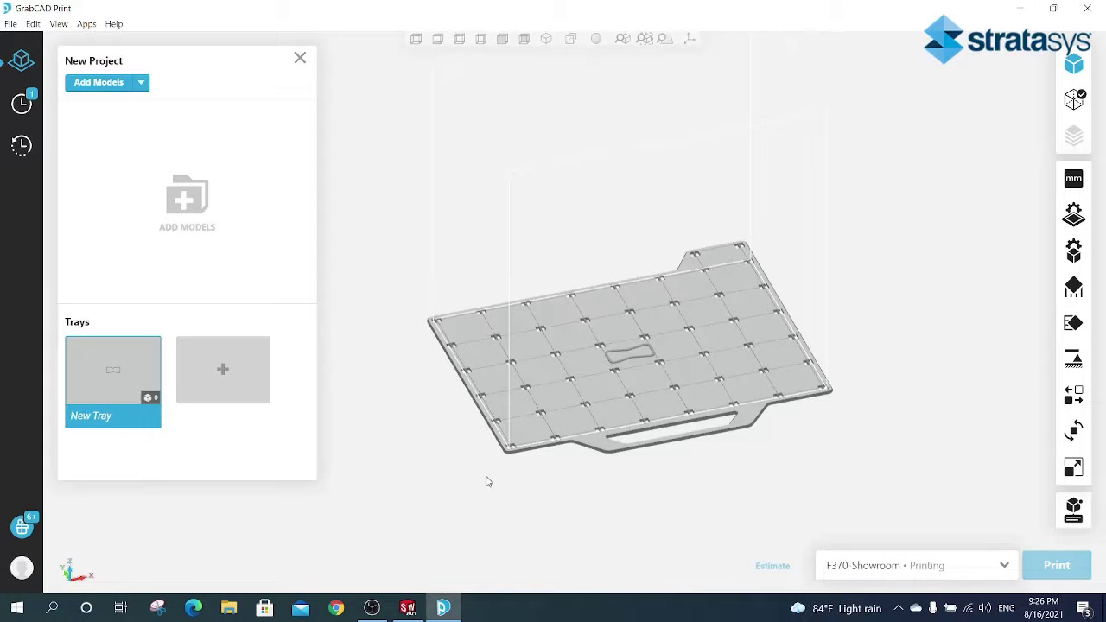
- Select the Stratasys J55 Showroom printer and bring up its tray settings
click(926, 563)
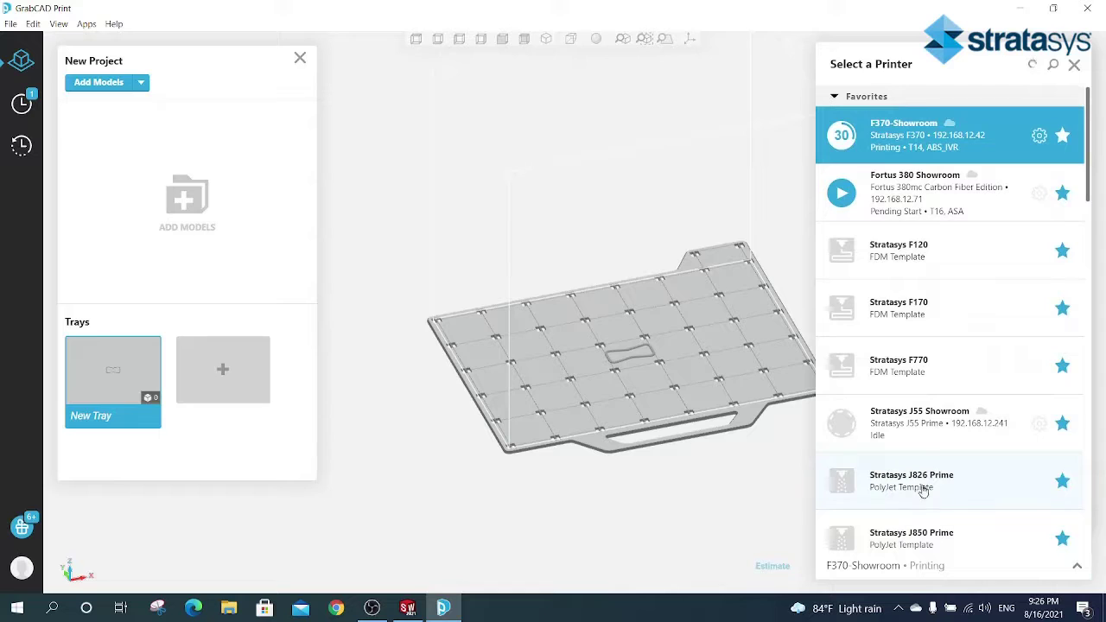
click(914, 437)
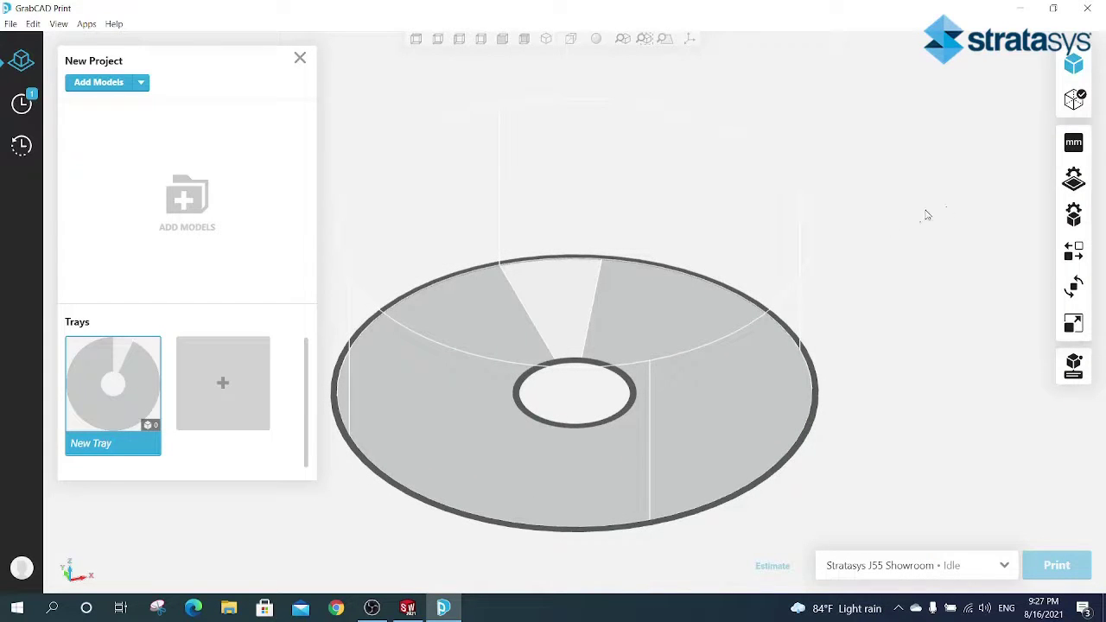
click(1074, 178)
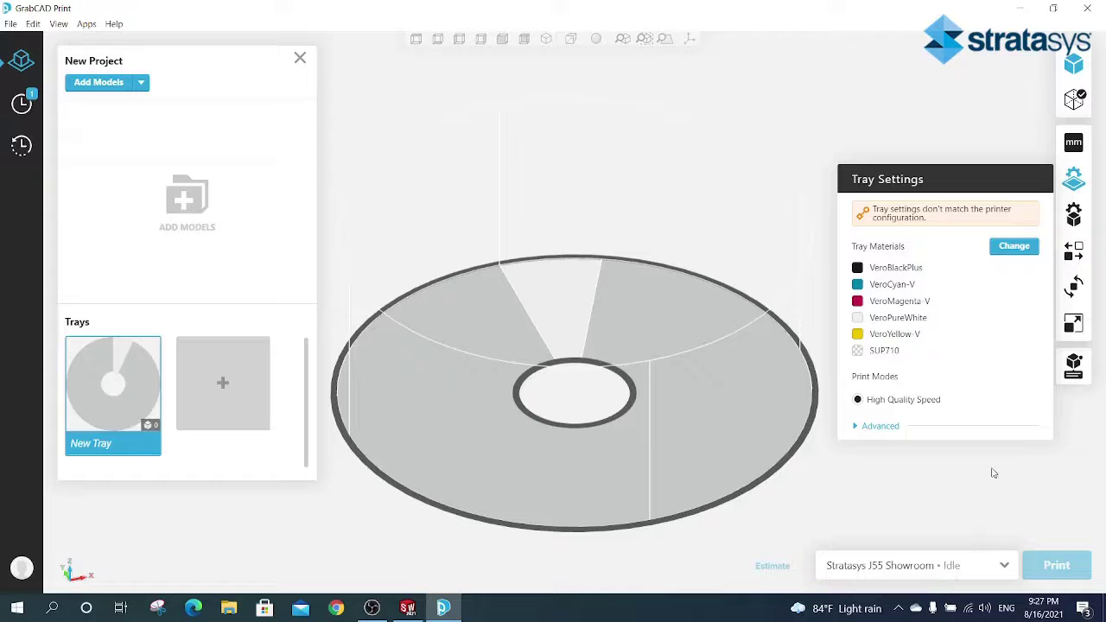
- Load the printer's materials, including UltraClearS and VeroUltraWhite, into the tray and save them
click(1013, 248)
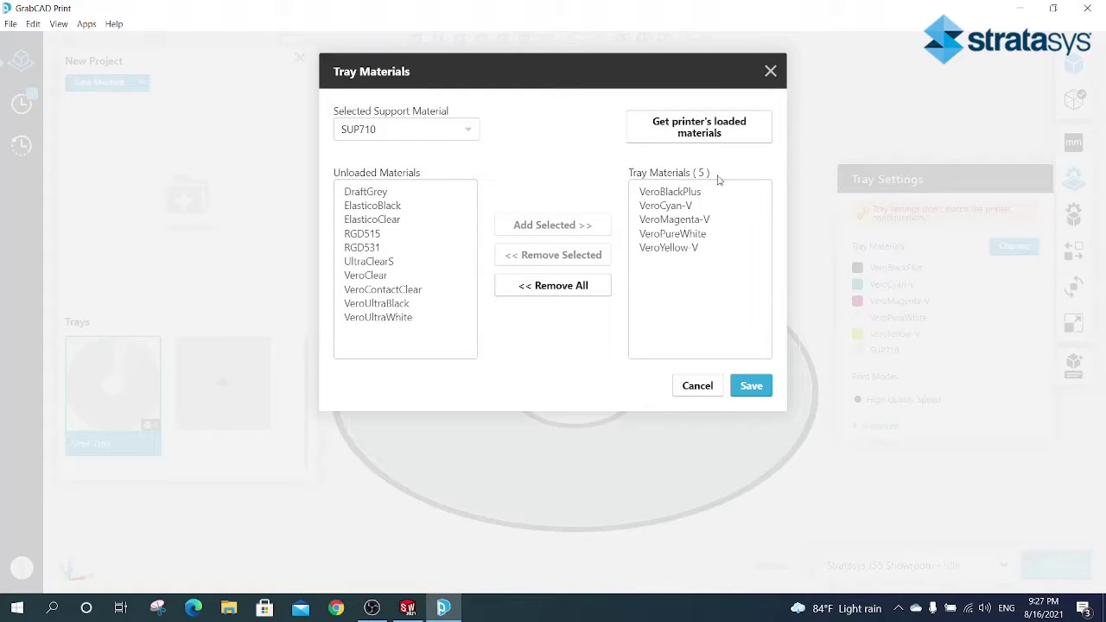
click(737, 134)
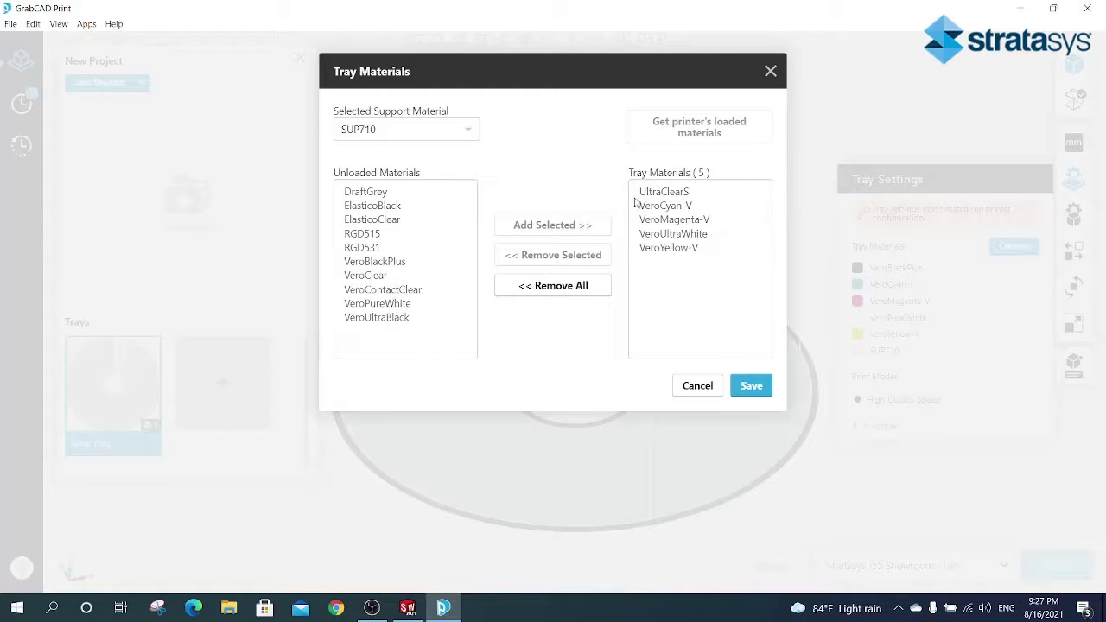
click(752, 387)
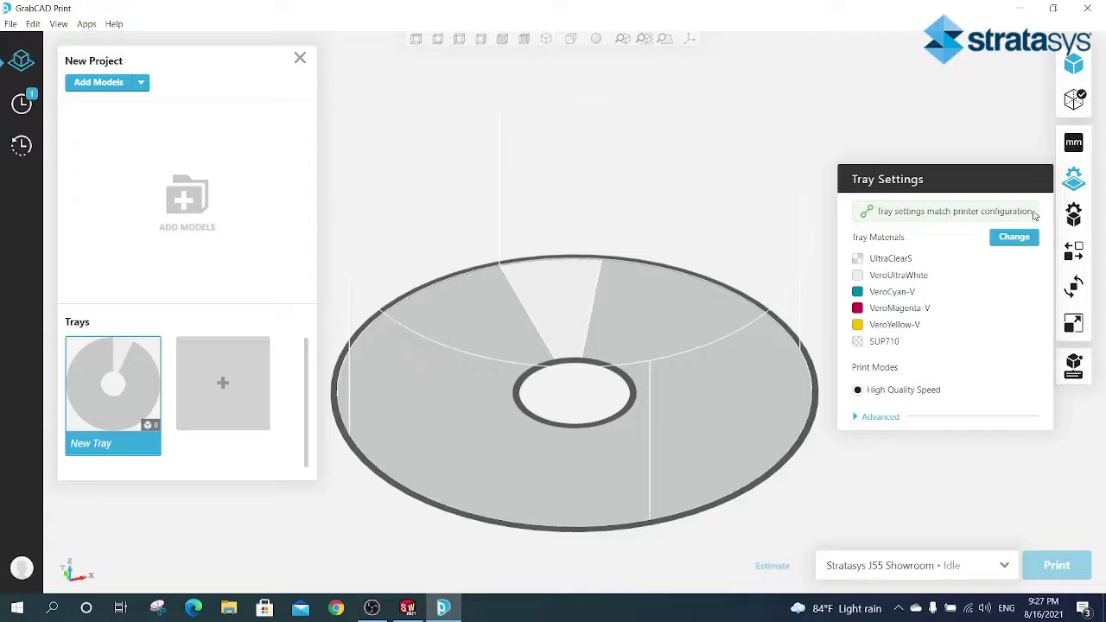
- Import Modern House_V1 into the project and pan the view to the model
click(1072, 186)
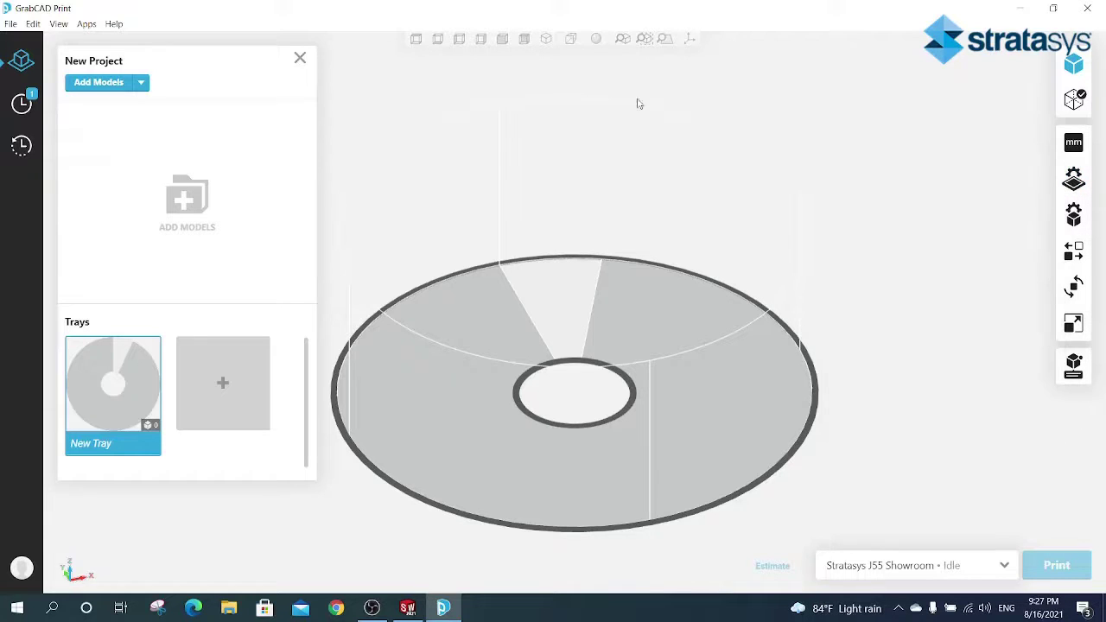
click(87, 87)
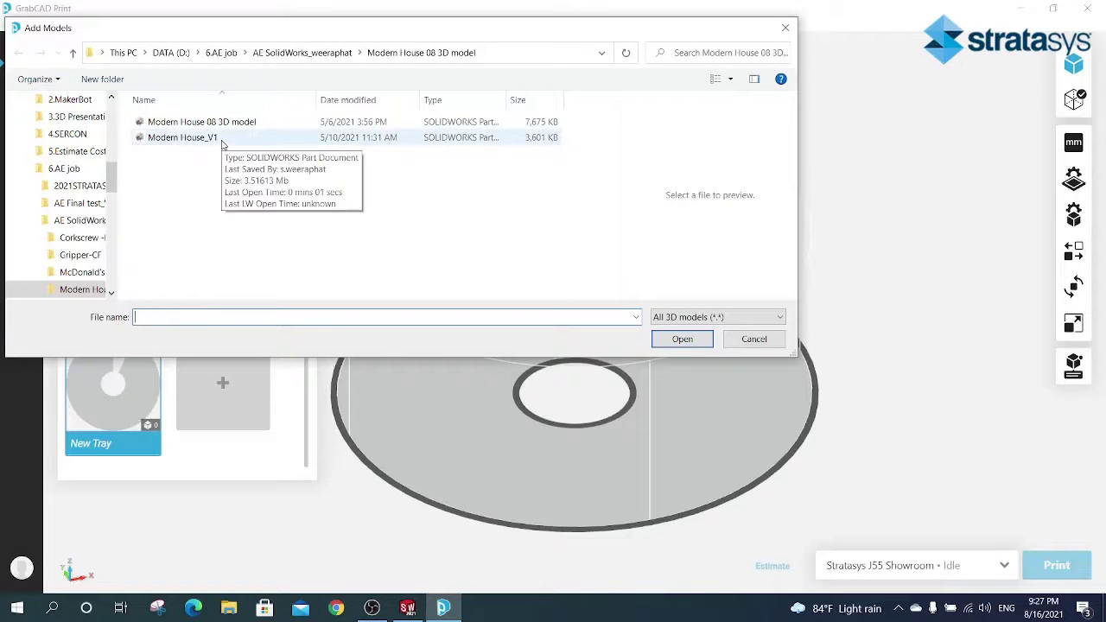
click(223, 142)
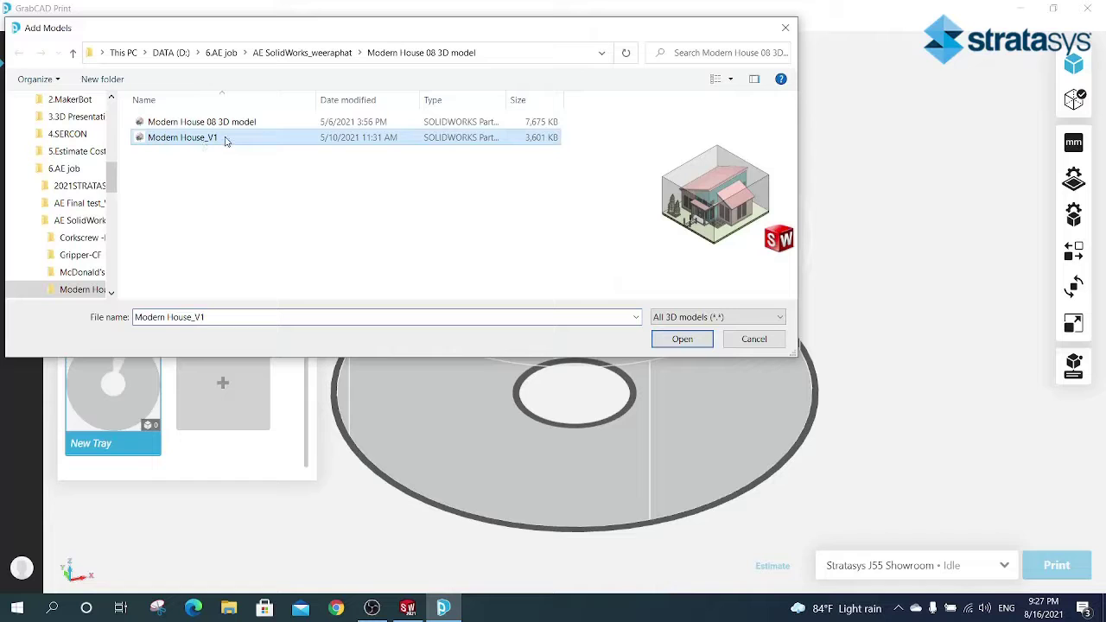
click(682, 338)
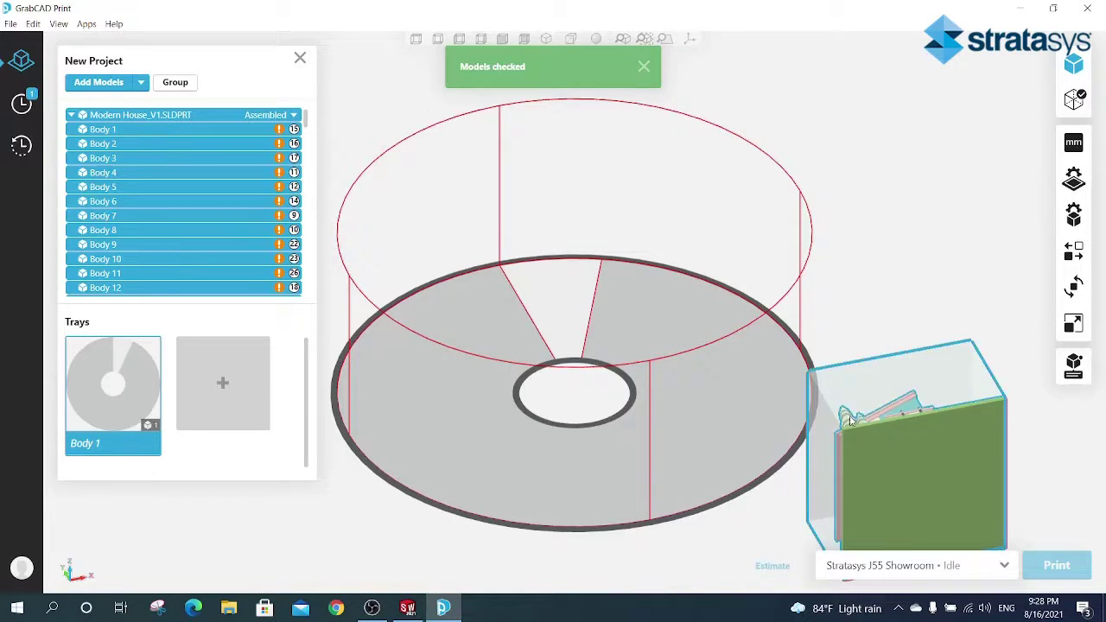
middle_drag(913, 382, 846, 306)
- Scale the house uniformly to 2.5 in wide and auto-arrange it on the tray
click(1073, 322)
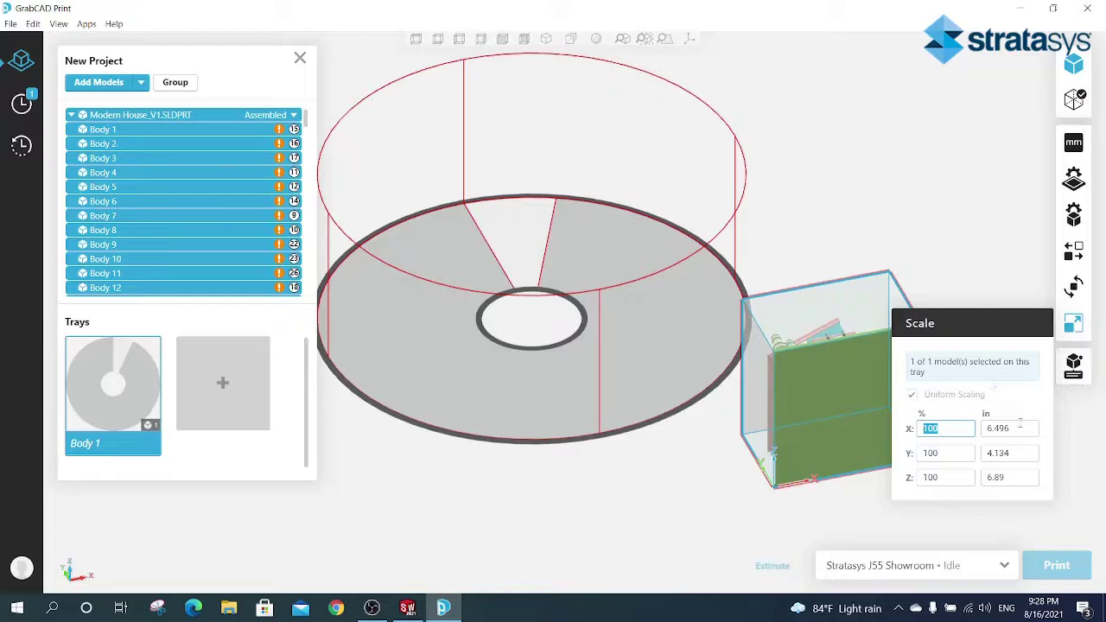
click(1034, 427)
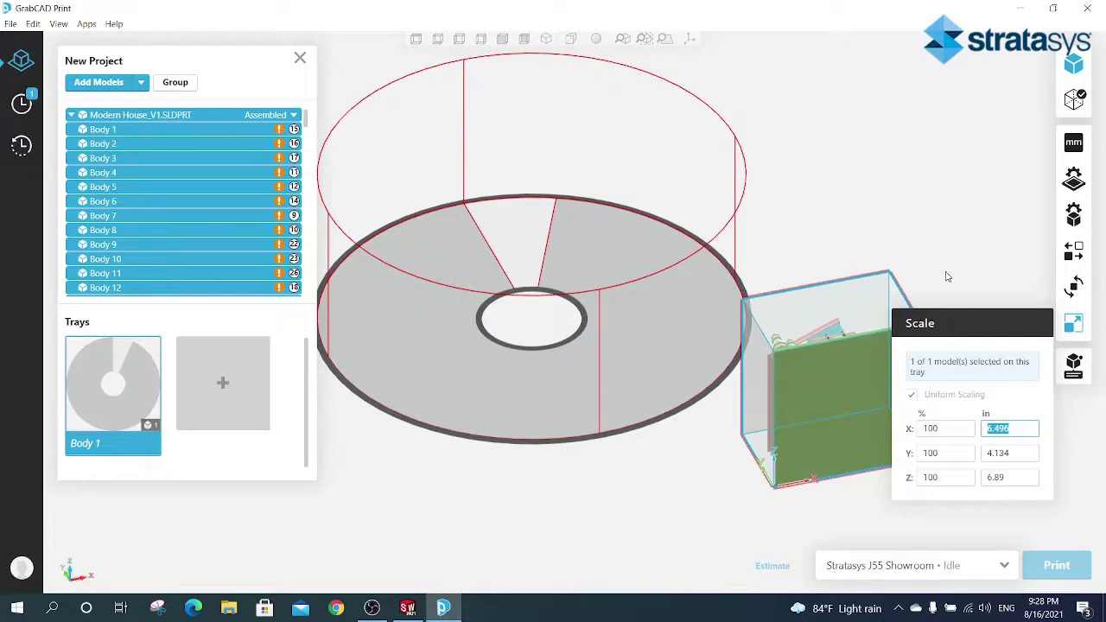
text(2.5)
key(Return)
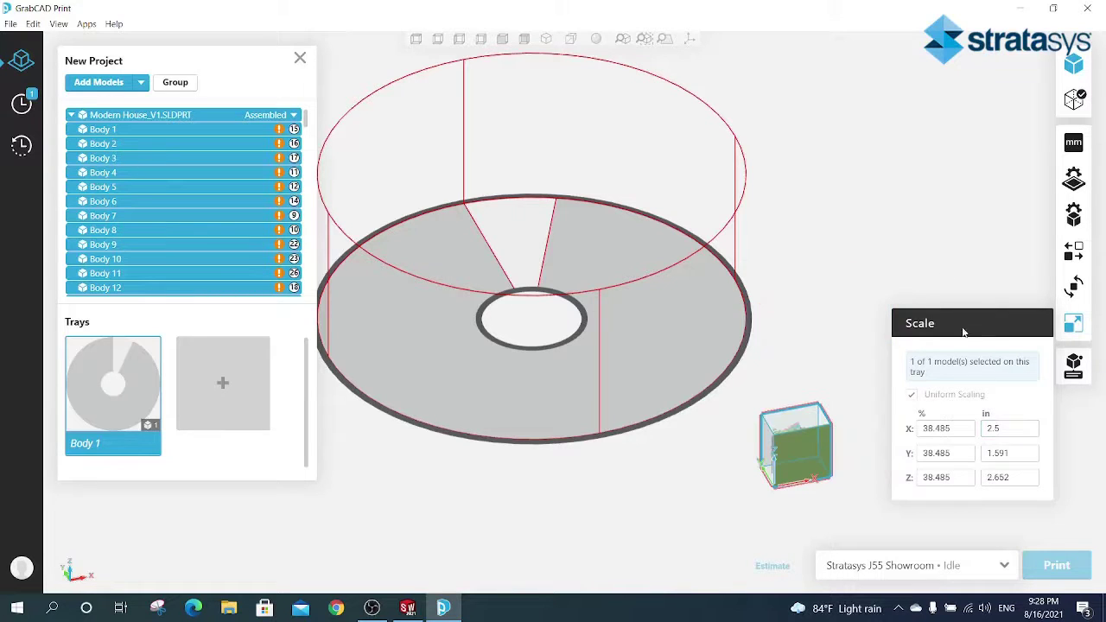
click(1073, 322)
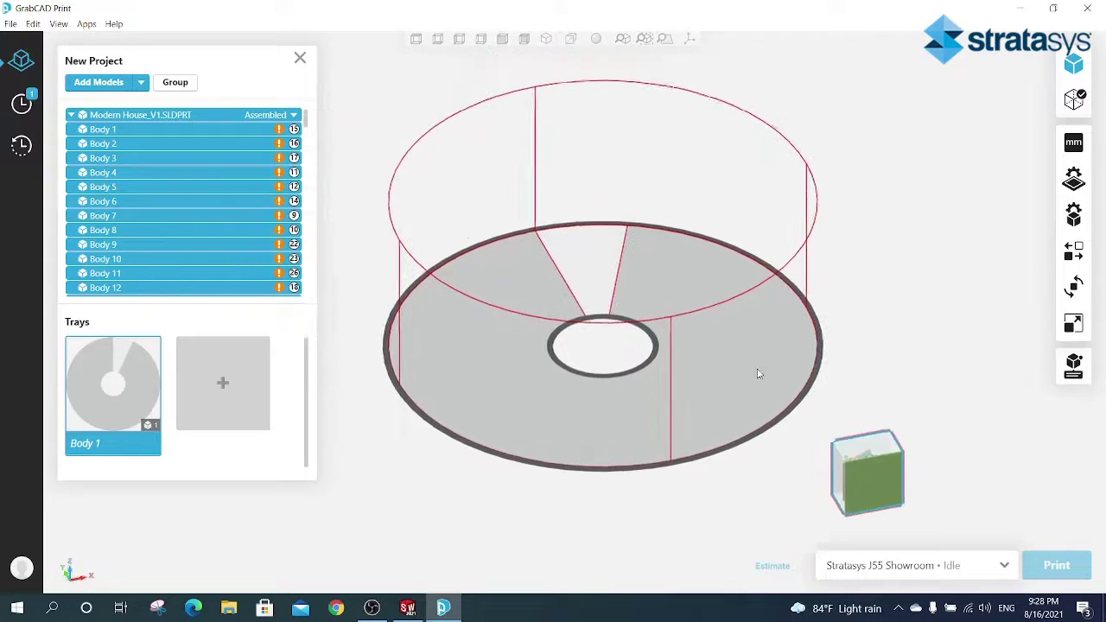
click(1077, 252)
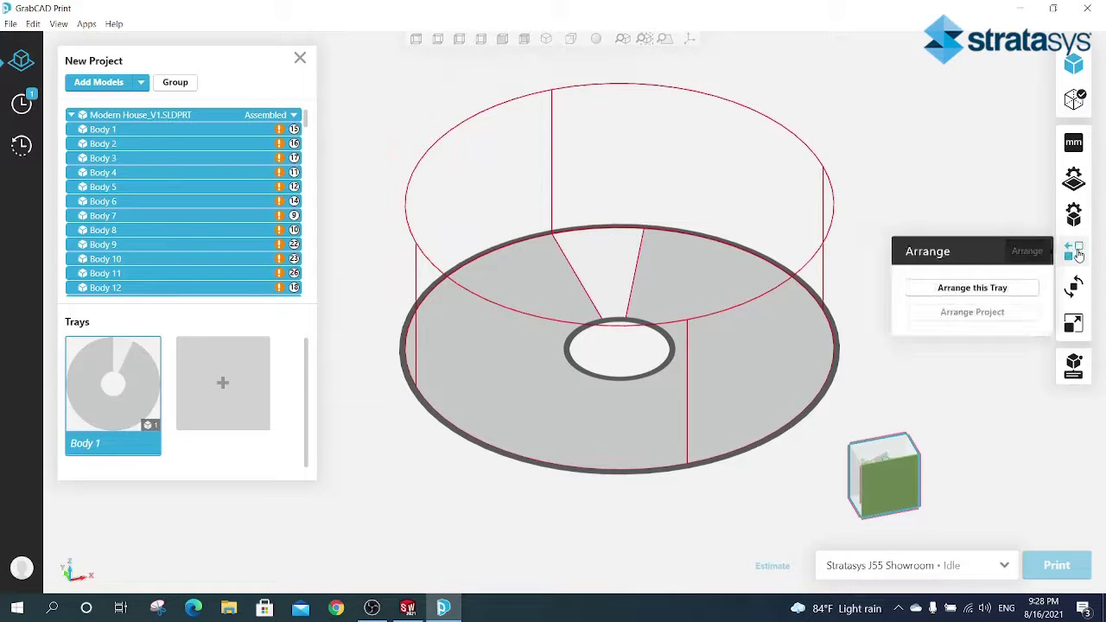
click(988, 290)
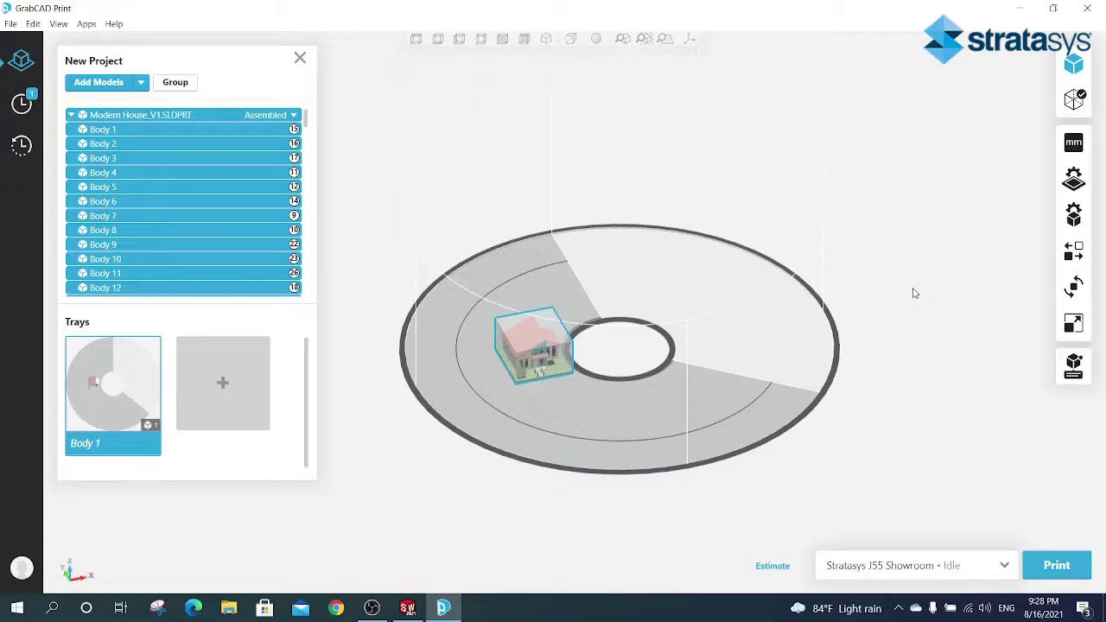
scroll(563, 398, up, 2)
scroll(605, 345, up, 3)
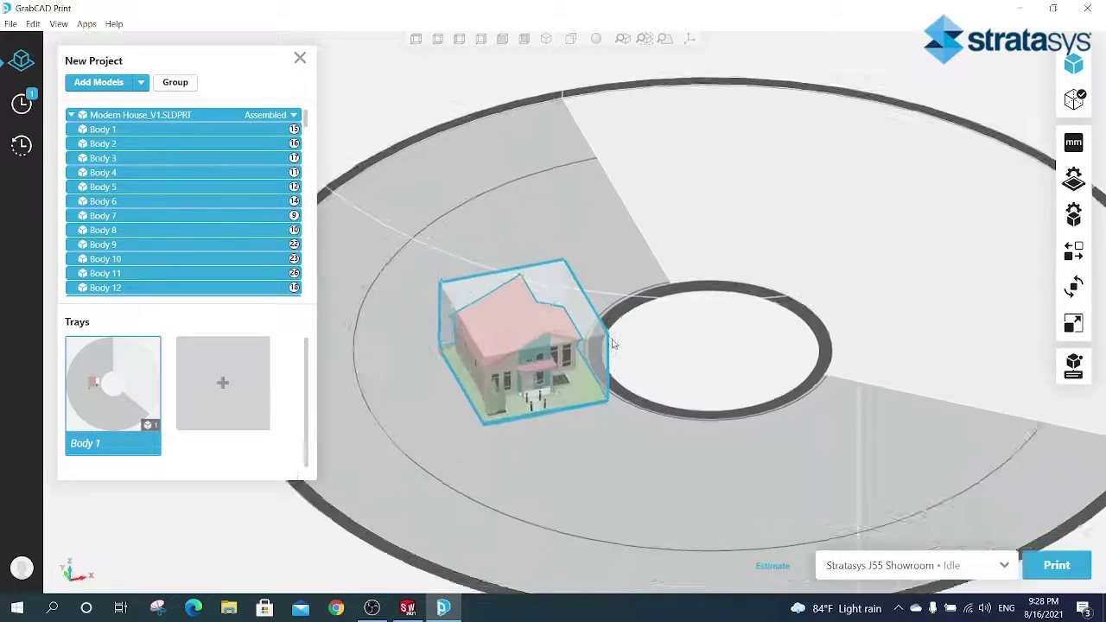
right_drag(612, 343, 717, 472)
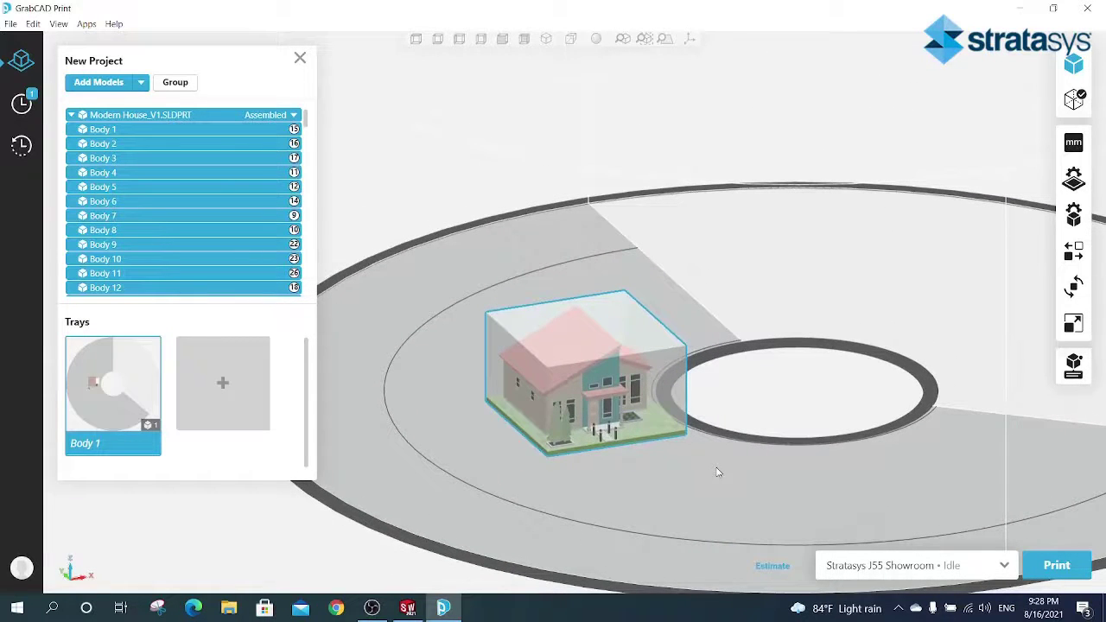
right_drag(718, 472, 689, 404)
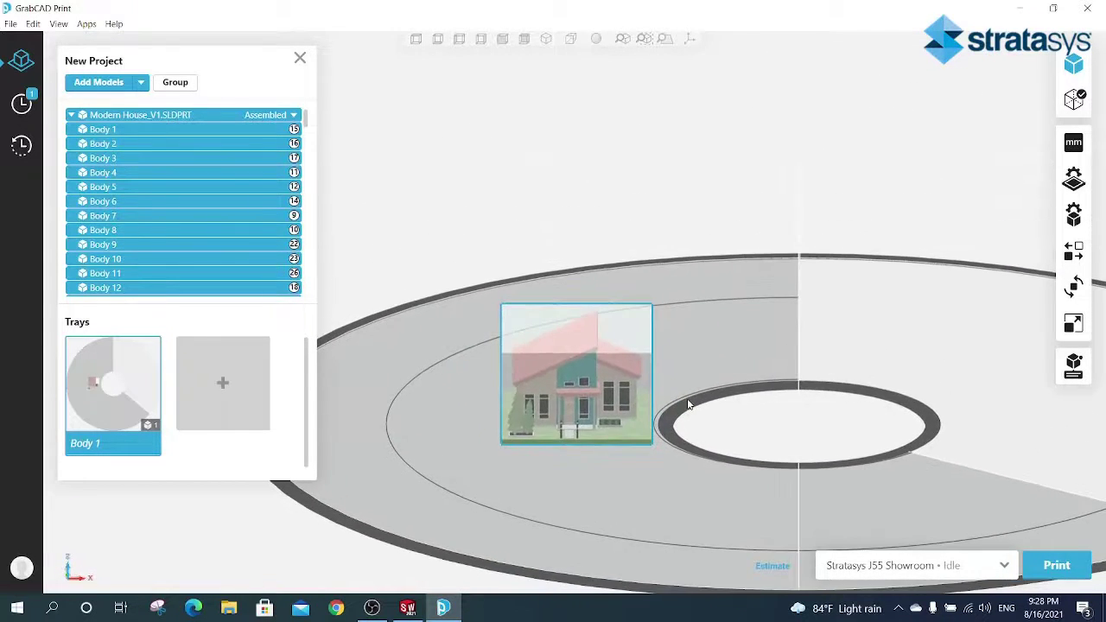
scroll(691, 402, up, 2)
scroll(682, 389, up, 2)
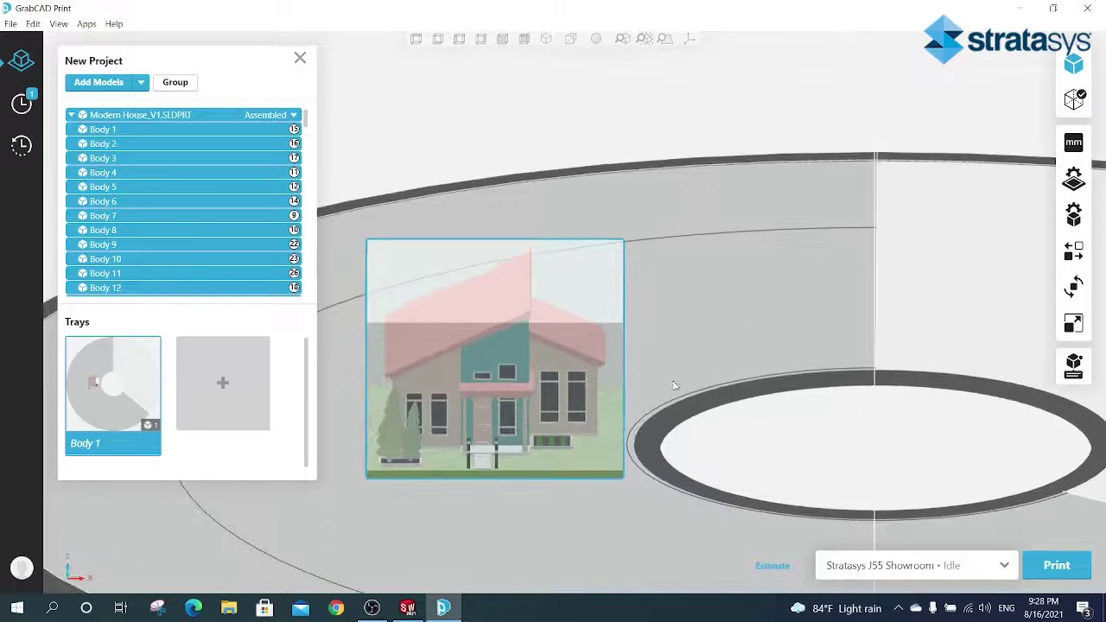
scroll(807, 426, up, 2)
click(838, 385)
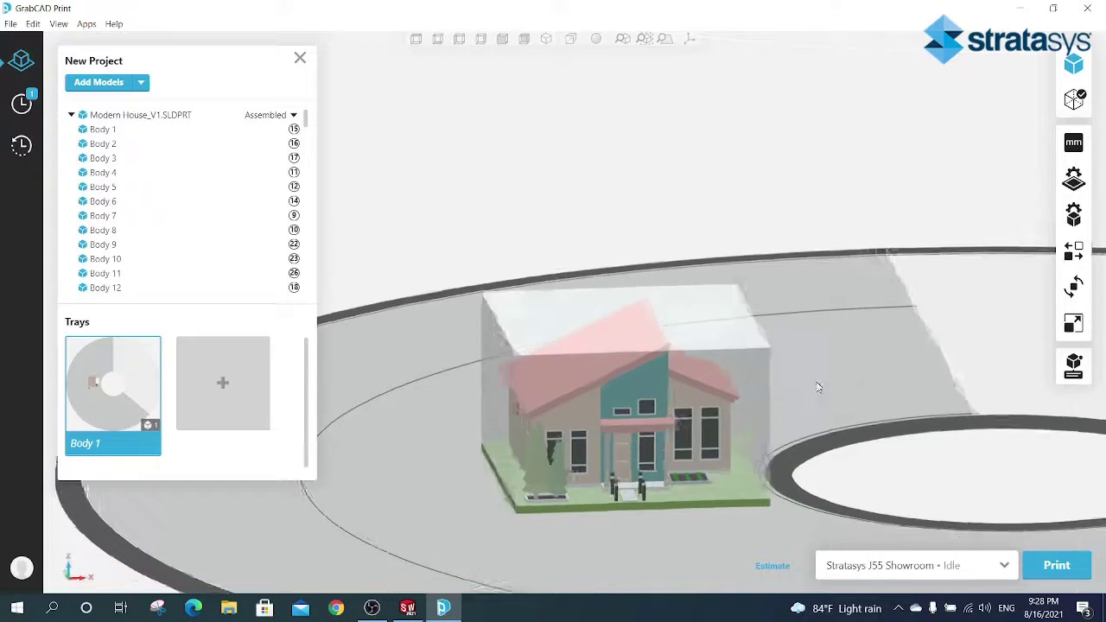
right_drag(782, 397, 835, 363)
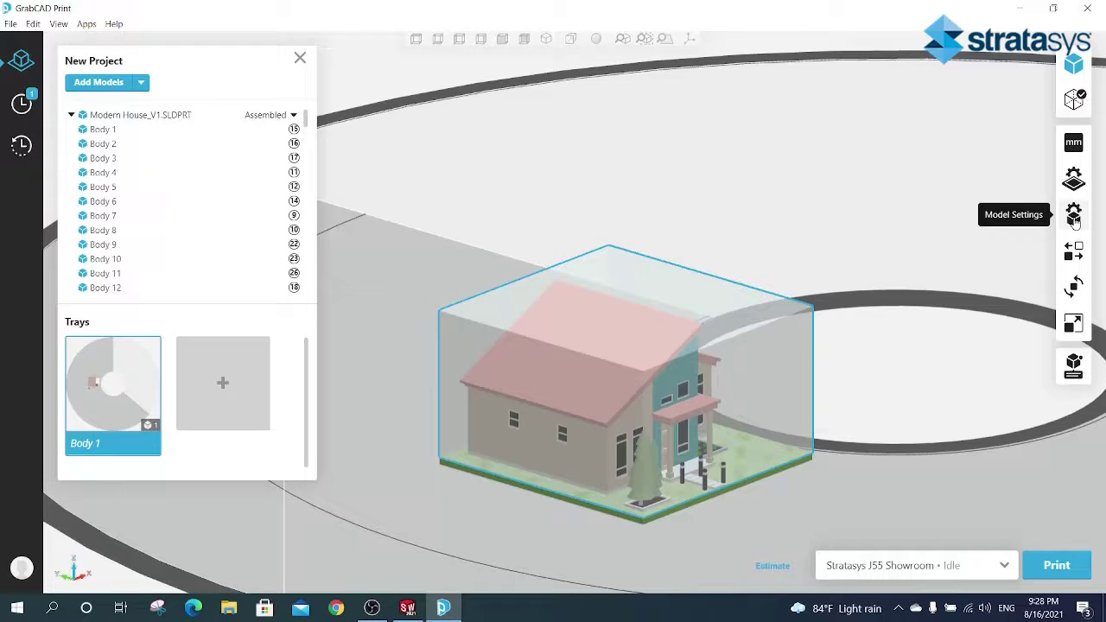
- Change the house's Model Material from Color Picker to Tray Materials, then close Model Settings
click(1075, 218)
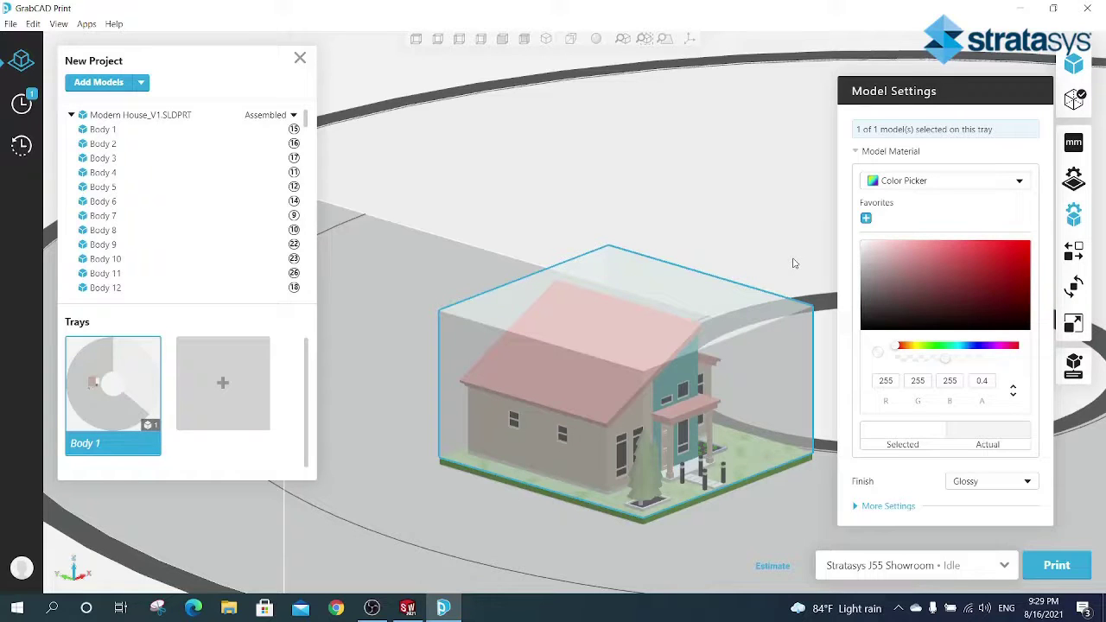
click(1013, 184)
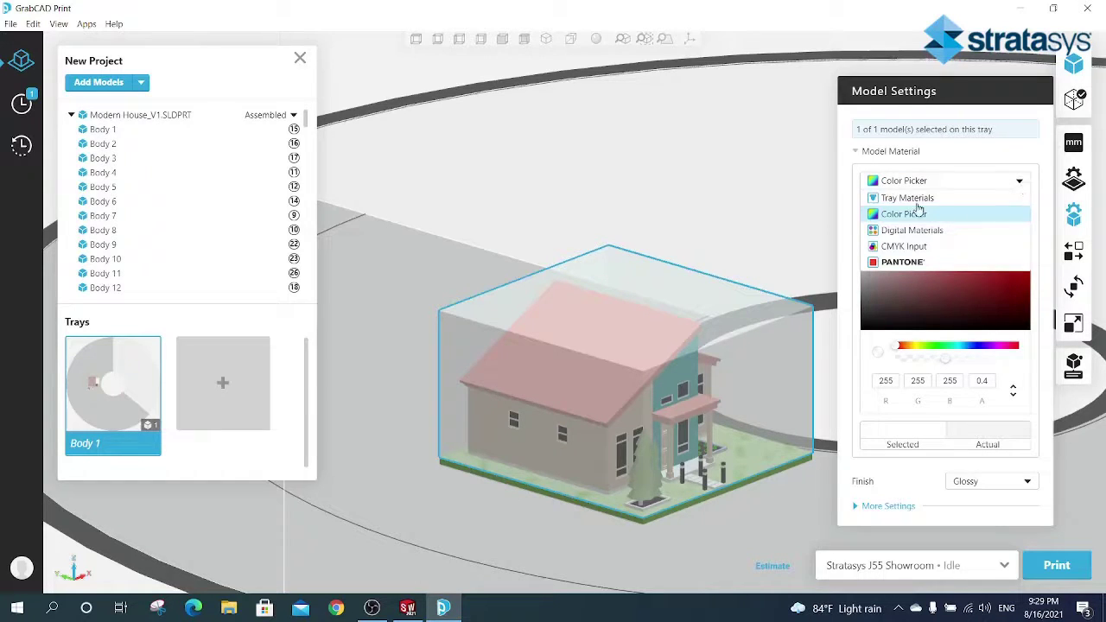
click(948, 199)
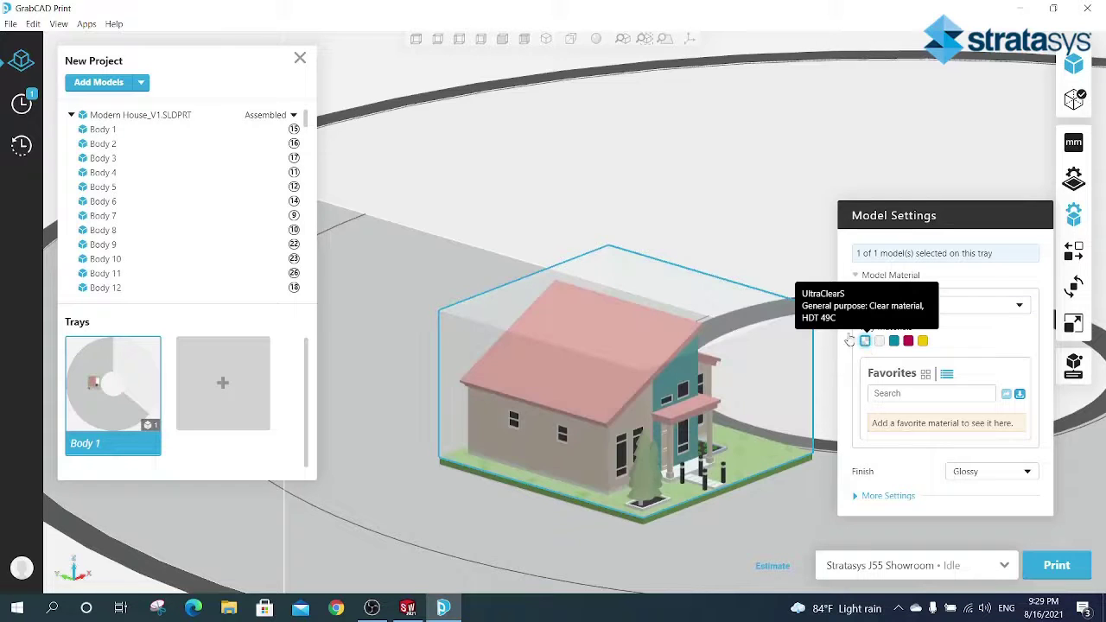
click(774, 250)
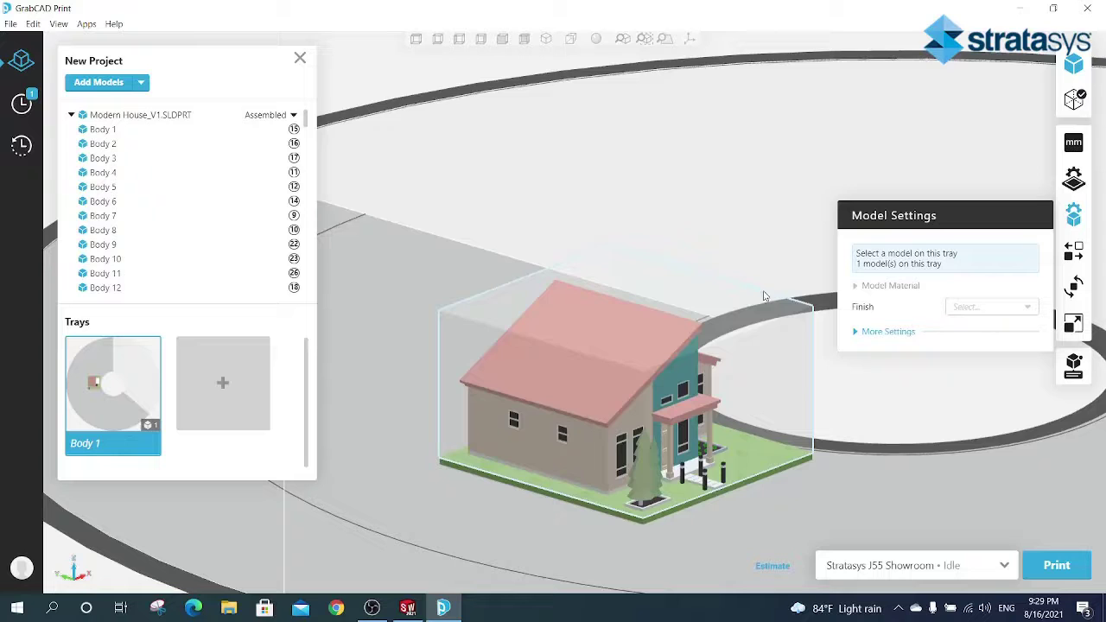
click(1084, 222)
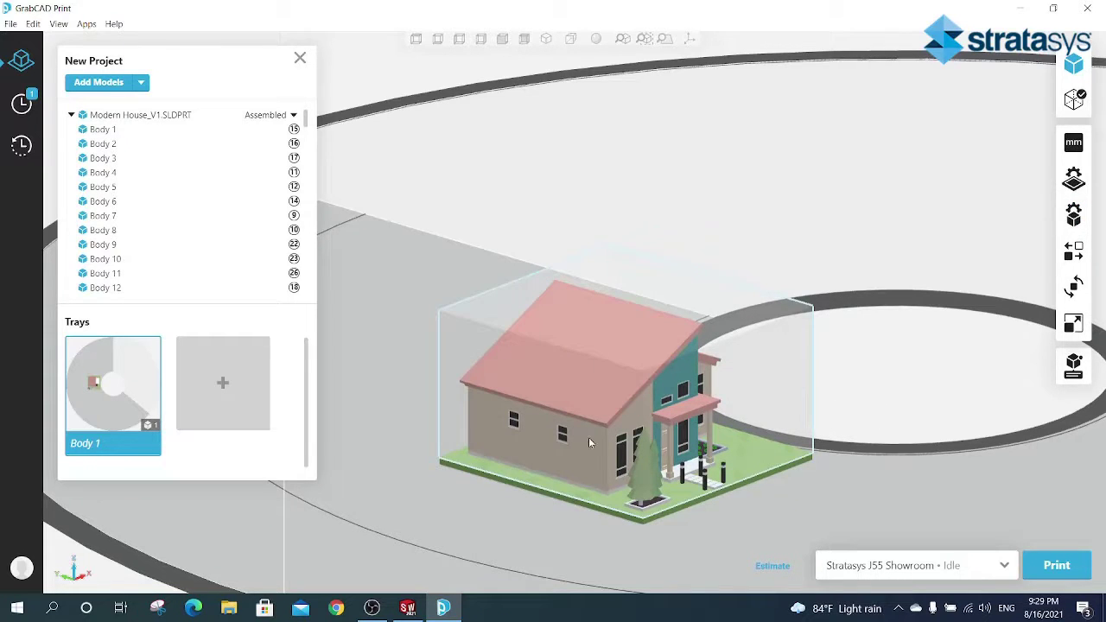
- Run the tray estimate, review the 8h 16m and 297 g results, and close them
right_drag(883, 407, 772, 416)
scroll(772, 417, down, 5)
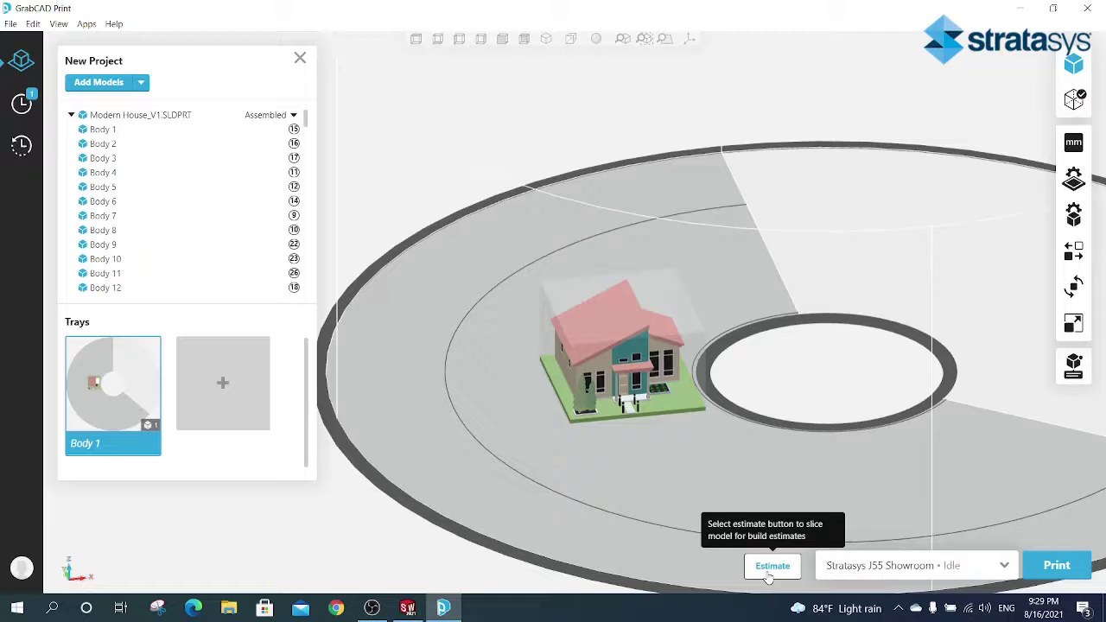
click(771, 568)
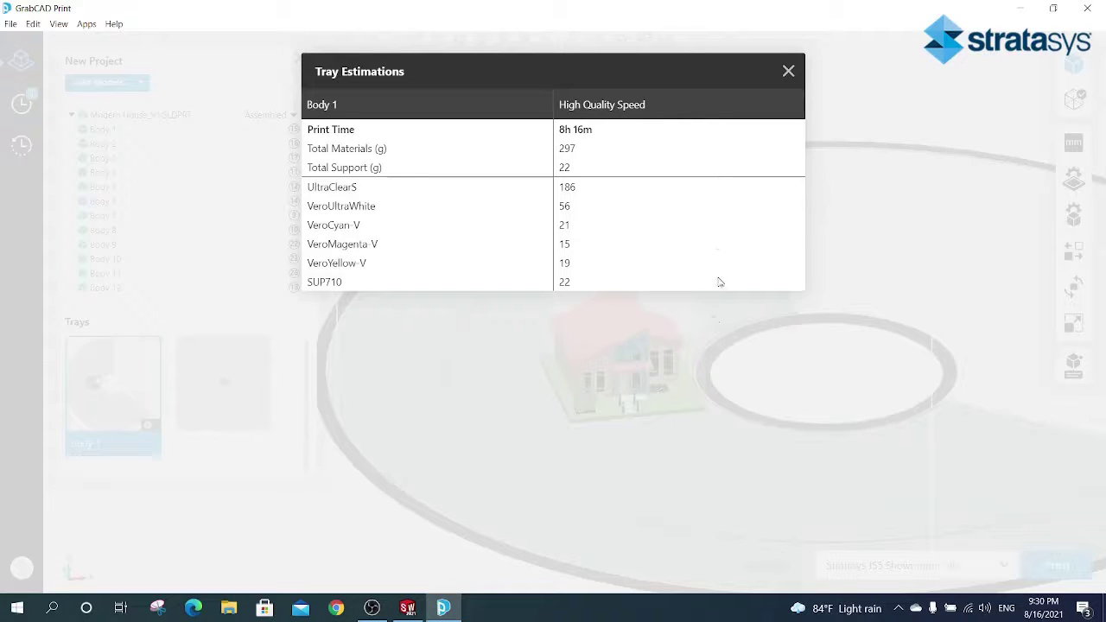
click(788, 69)
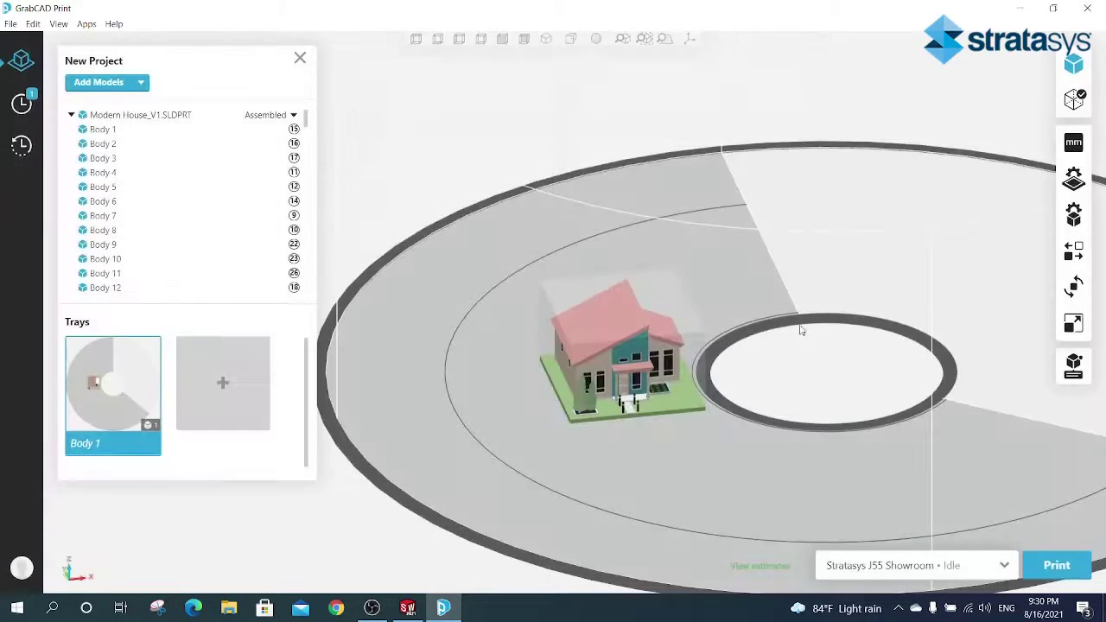
- Send the house tray to the Stratasys J55 Showroom, bringing up the Print Summary
scroll(800, 331, down, 5)
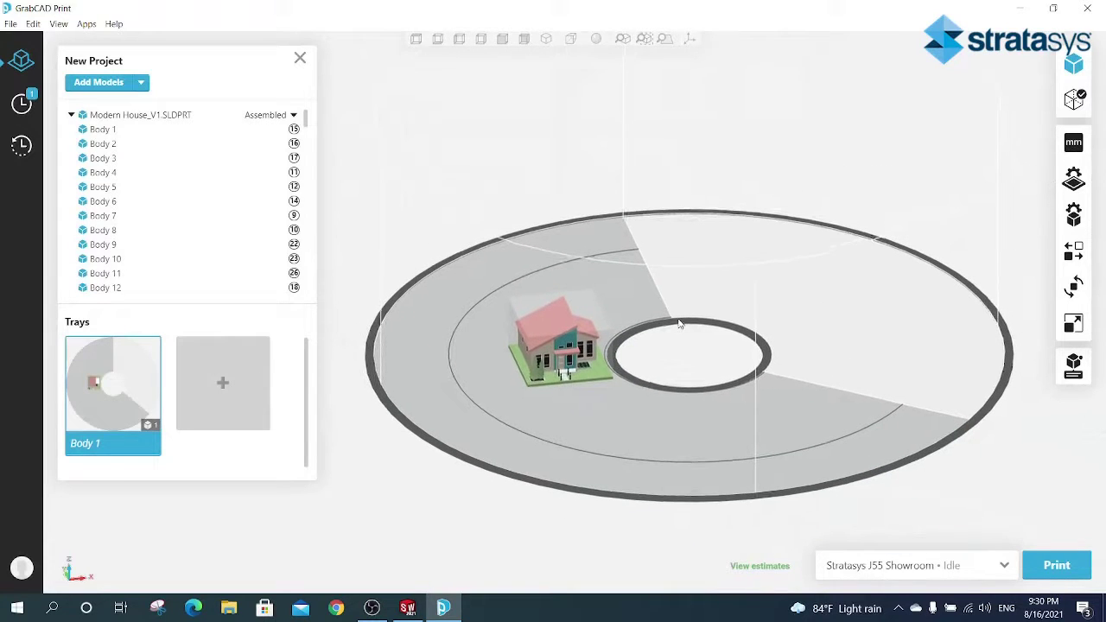
click(1057, 566)
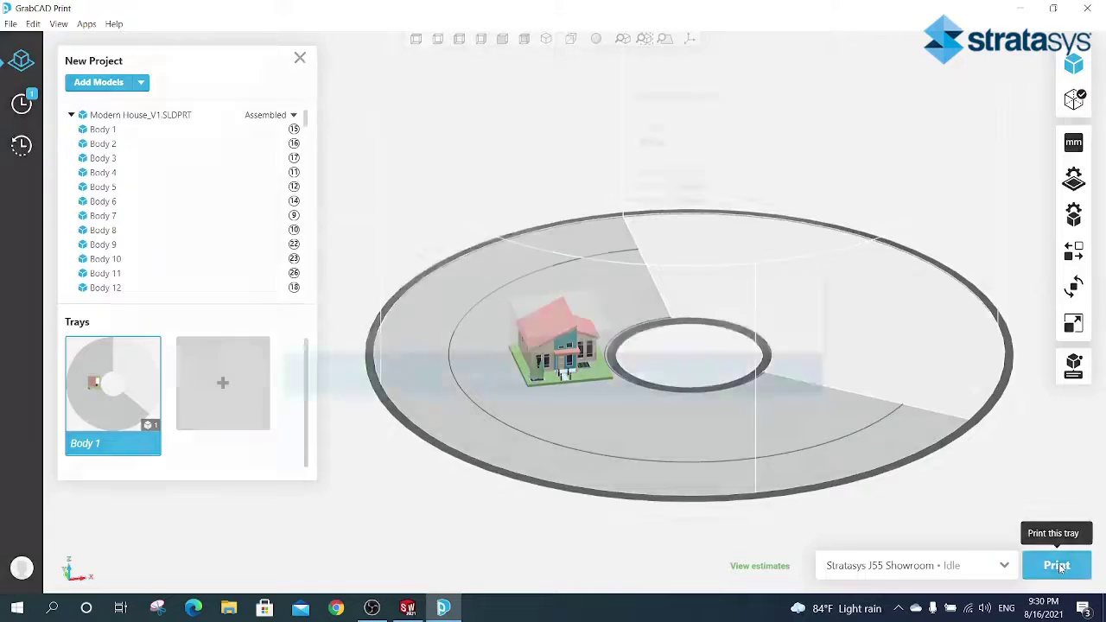